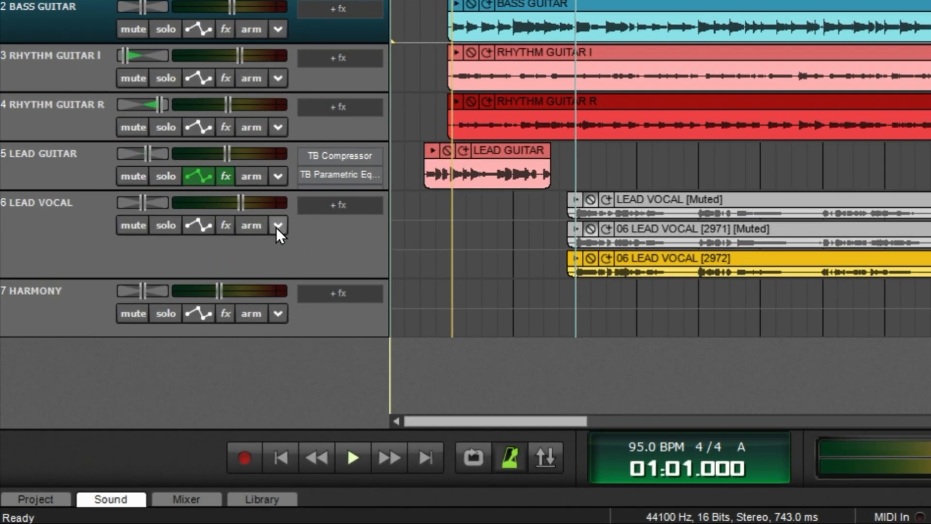
Show the recording options of the LEAD VOCAL track
{"action": "left_click", "coordinate": [278, 226]}
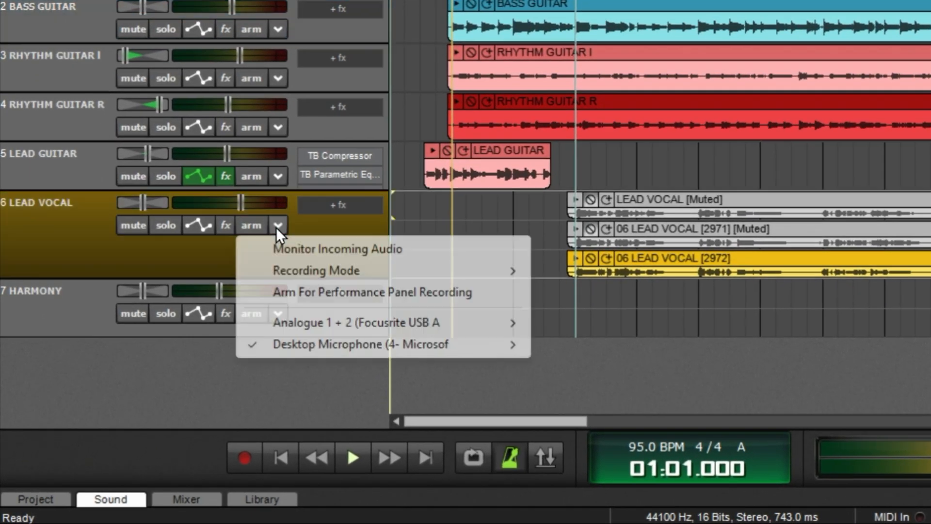
{"action": "mouse_move", "coordinate": [320, 267]}
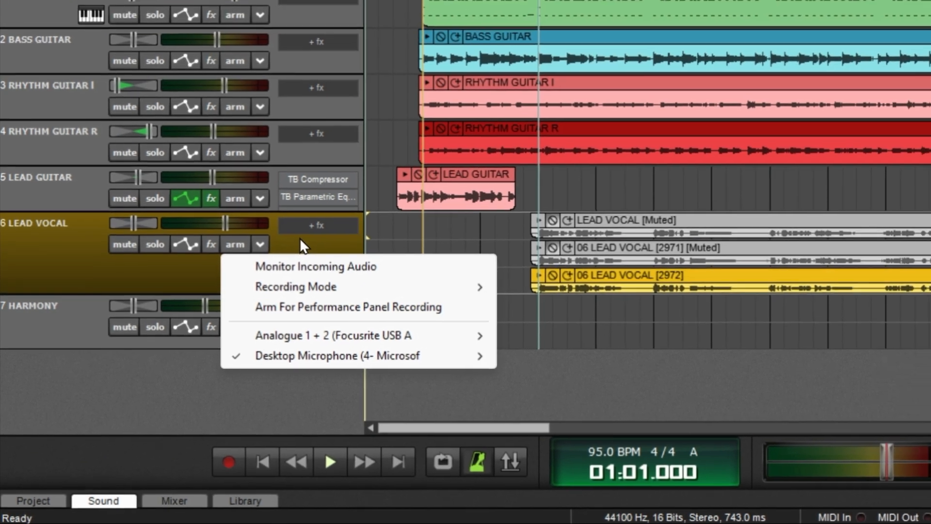
{"action": "left_click", "coordinate": [277, 226]}
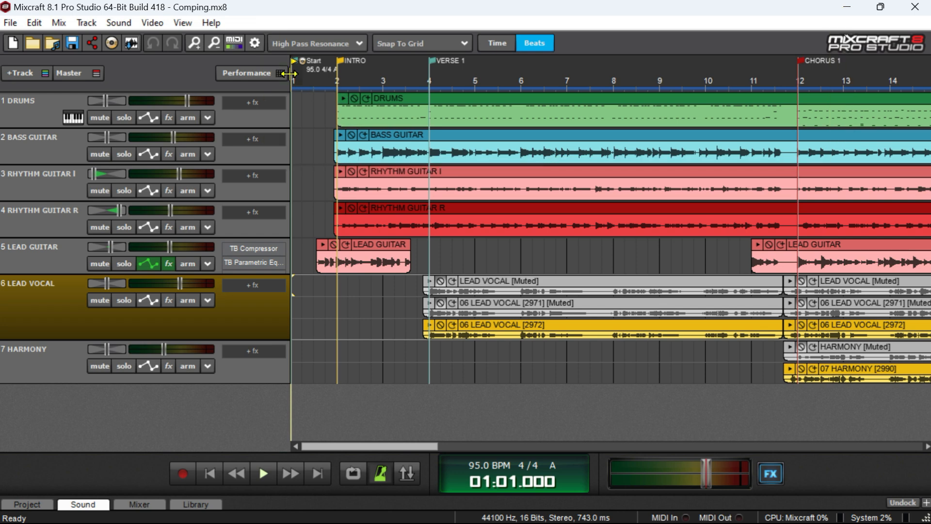
Loop the song from the start to the CHORUS 1 marker, and set a punch-recording range over the VERSE 1 vocals
{"action": "left_click_drag", "start_coordinate": [295, 80], "coordinate": [793, 104]}
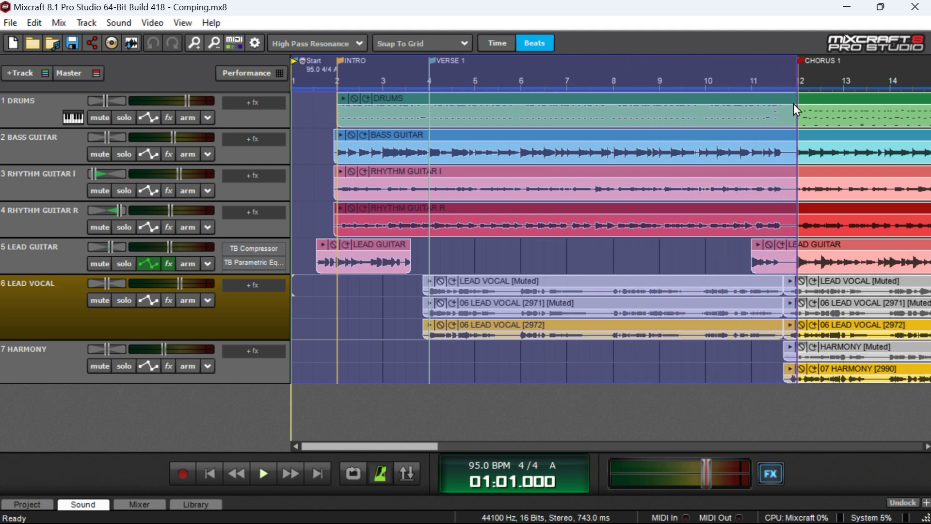
{"action": "left_click", "coordinate": [350, 475]}
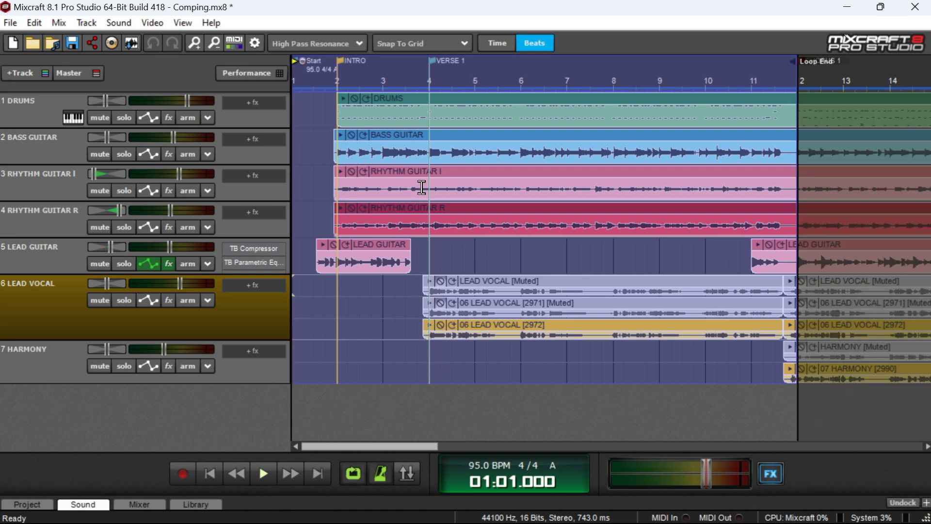
{"action": "left_click_drag", "start_coordinate": [418, 79], "coordinate": [780, 114]}
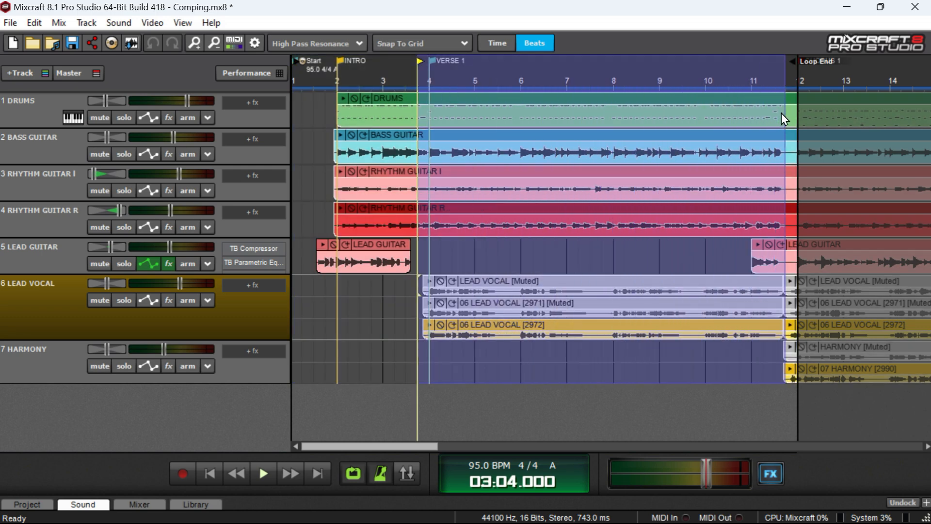
{"action": "left_click", "coordinate": [406, 473]}
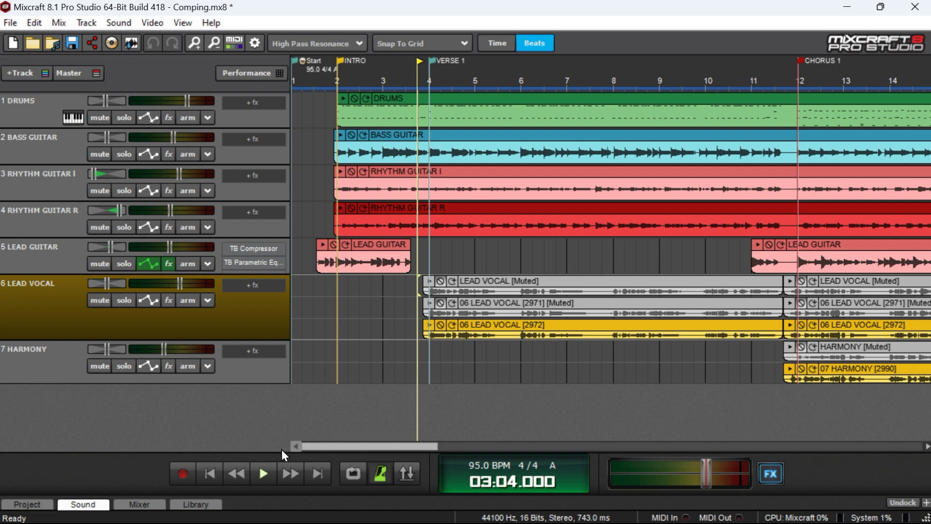
Mute the LEAD VOCAL and HARMONY tracks and play the backing tracks from 01:02.000 into the verse
{"action": "left_click", "coordinate": [101, 301]}
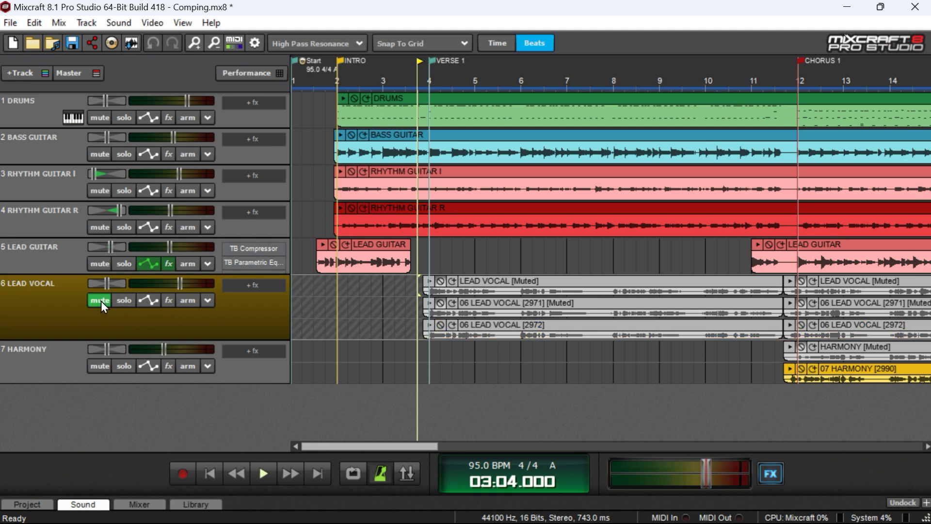
{"action": "left_click", "coordinate": [98, 366]}
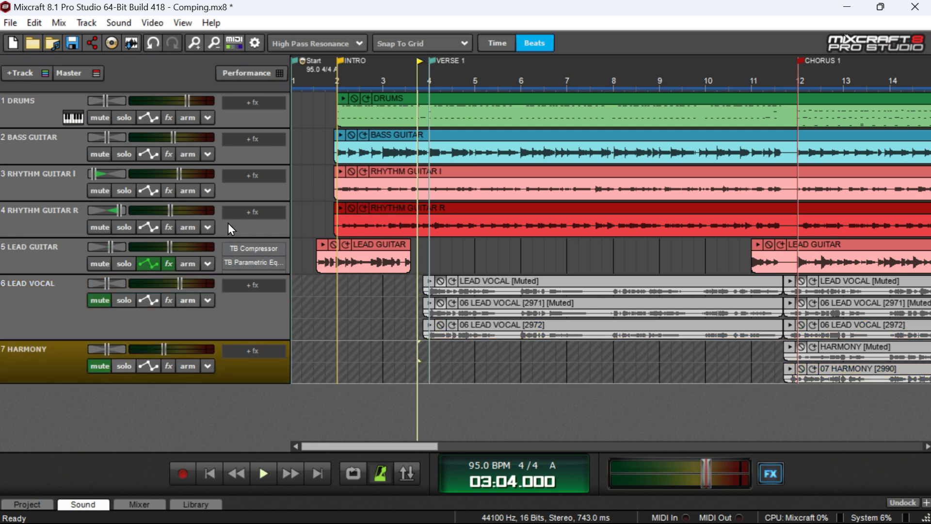
{"action": "left_click", "coordinate": [297, 76]}
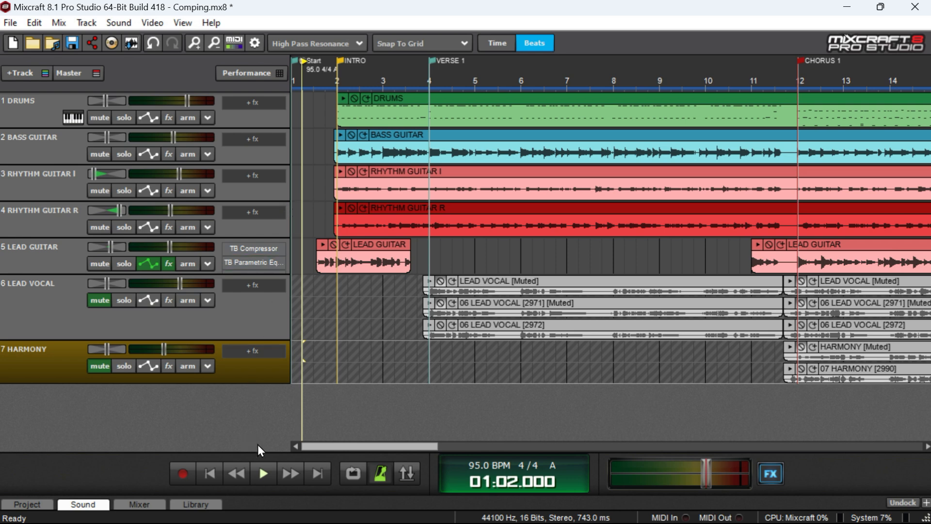
{"action": "left_click", "coordinate": [259, 471]}
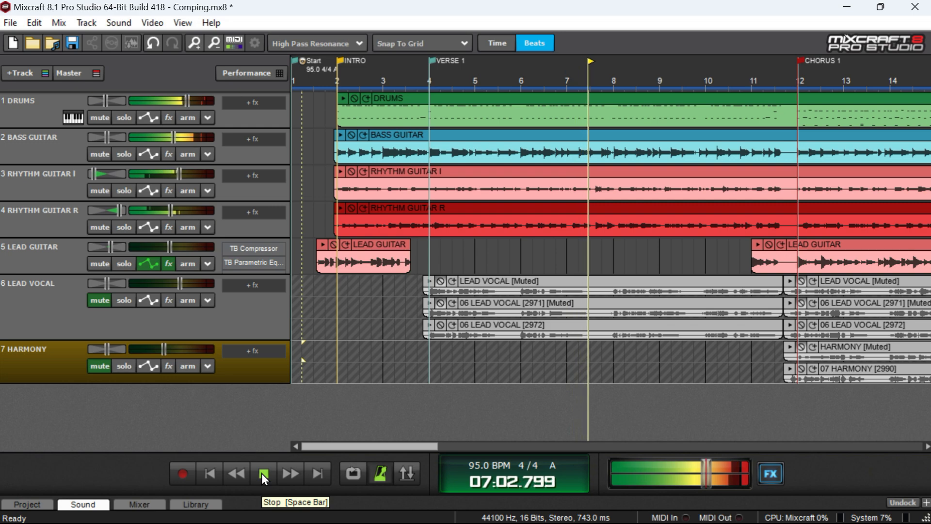
{"action": "left_click", "coordinate": [263, 475]}
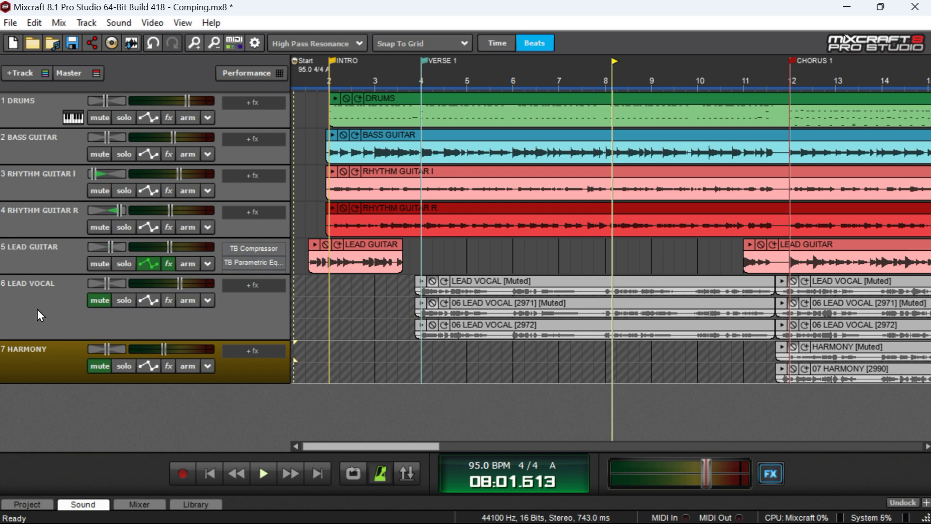
Move the LEAD VOCAL track above DRUMS and enlarge its height so its three take lanes fill the view
{"action": "left_click_drag", "start_coordinate": [38, 309], "coordinate": [37, 116]}
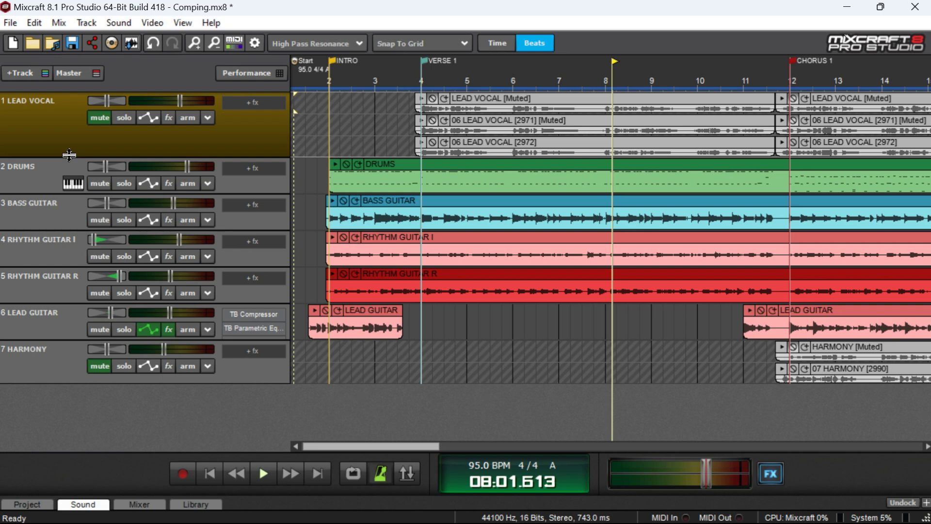
{"action": "left_click_drag", "start_coordinate": [69, 155], "coordinate": [100, 426]}
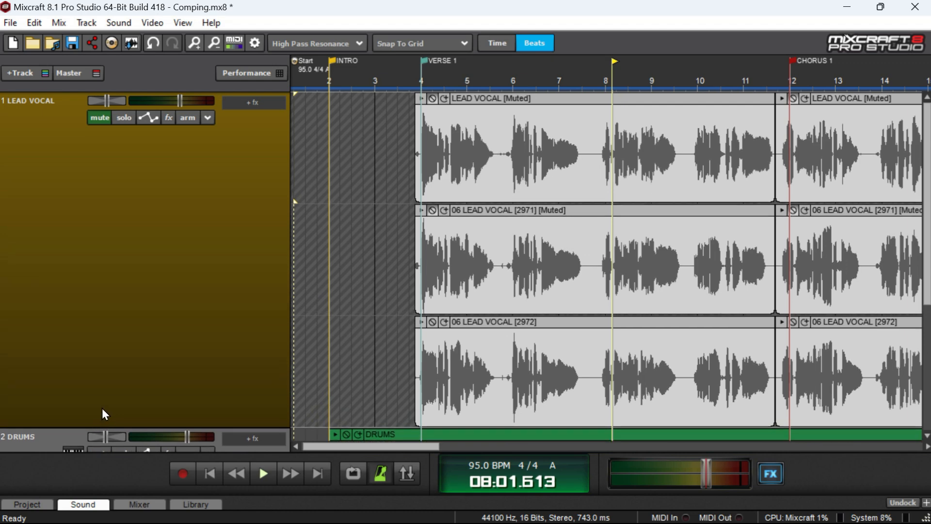
Unmute the LEAD VOCAL track and turn snapping off
{"action": "left_click", "coordinate": [95, 120]}
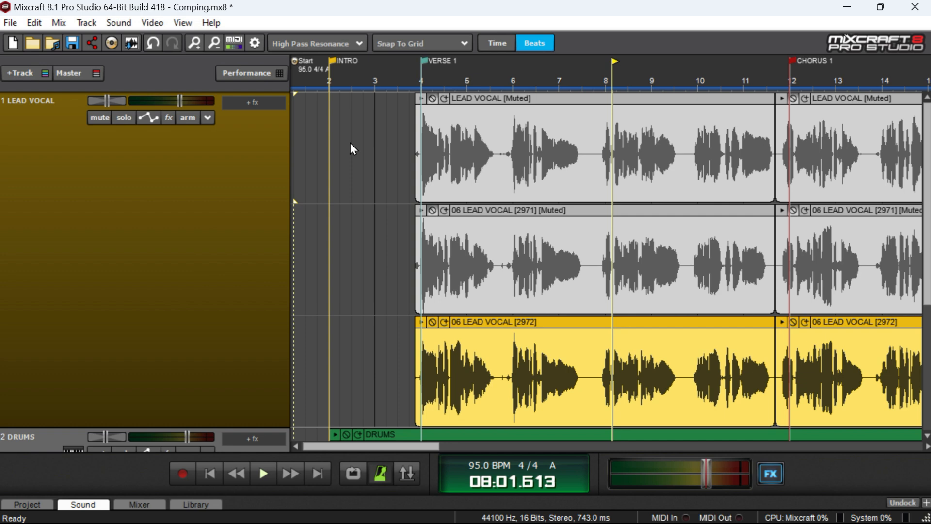
{"action": "left_click", "coordinate": [641, 151]}
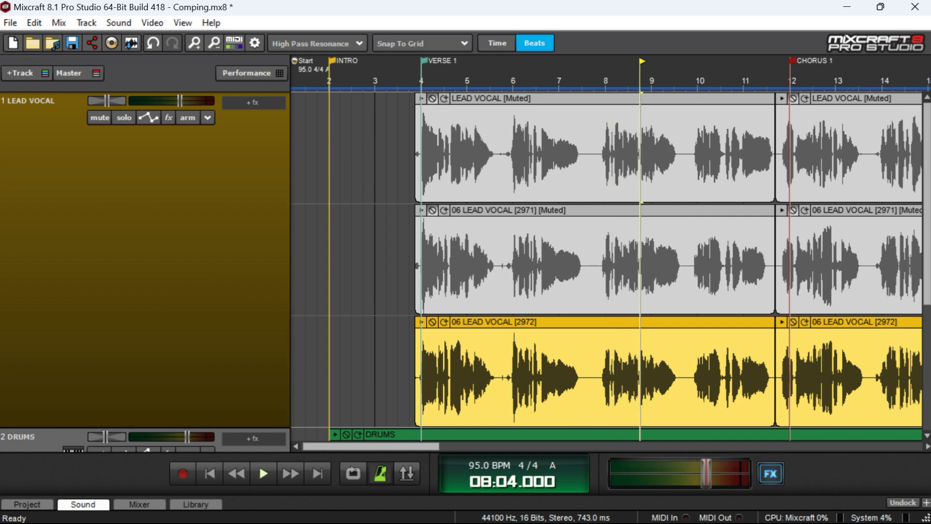
{"action": "left_click", "coordinate": [402, 44]}
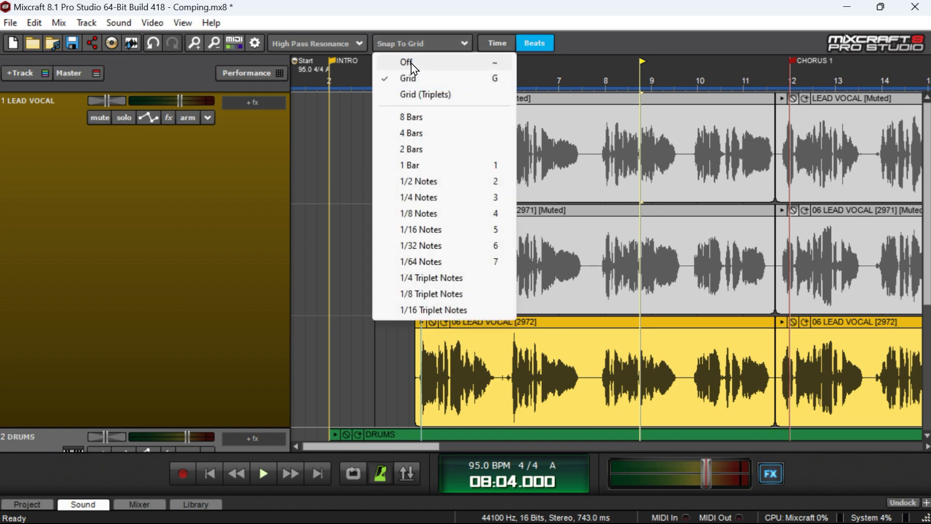
{"action": "left_click", "coordinate": [412, 67]}
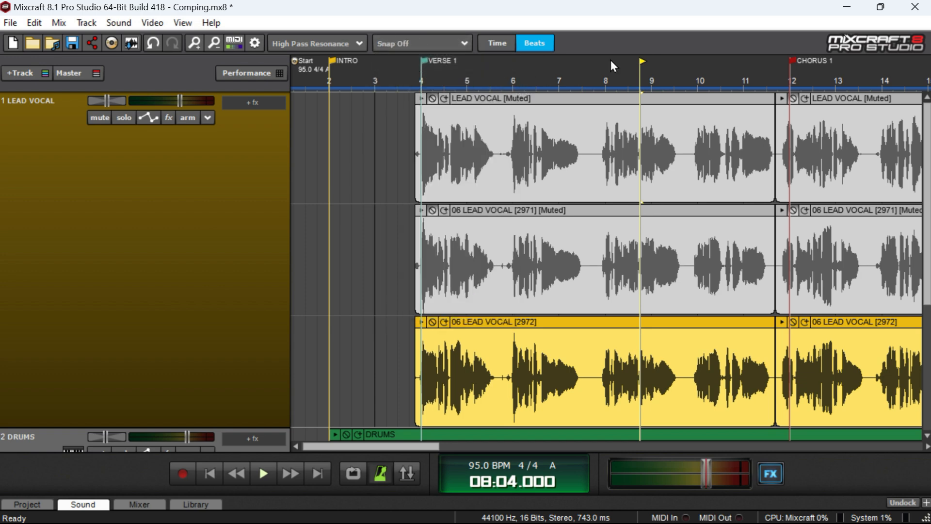
Split all three VERSE 1 vocal takes at 05:03.809, in the gap after the first phrase
{"action": "left_click", "coordinate": [501, 141]}
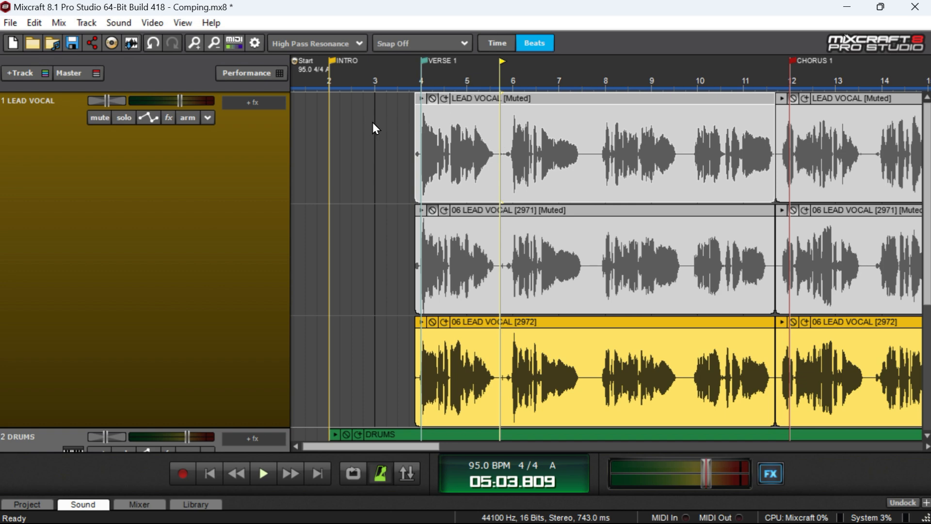
{"action": "left_click_drag", "start_coordinate": [374, 123], "coordinate": [464, 333]}
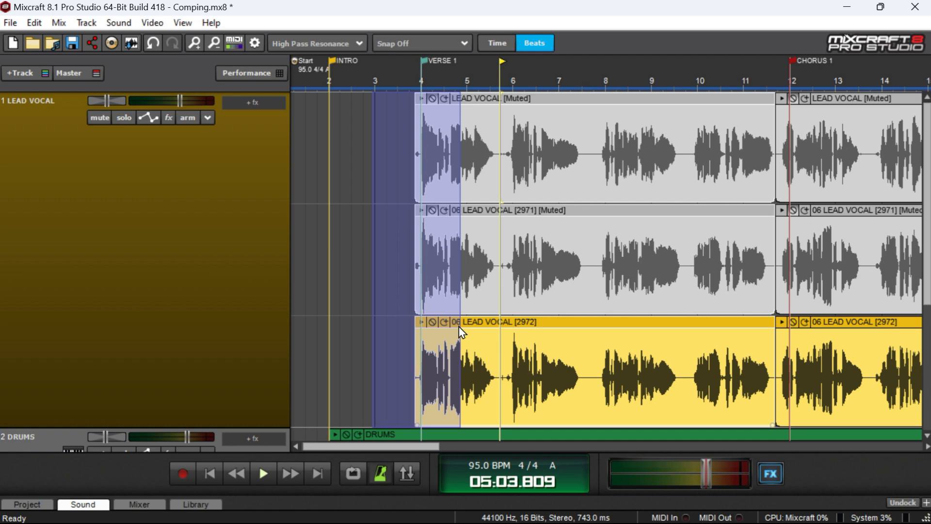
{"action": "key", "text": "t"}
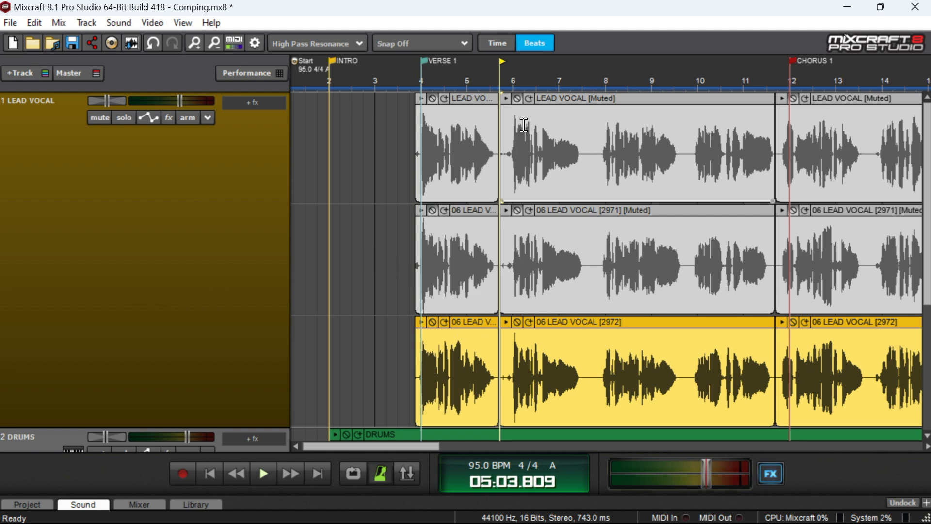
Split all three vocal takes at 07:03.536, in the gap after the second phrase
{"action": "left_click", "coordinate": [589, 67]}
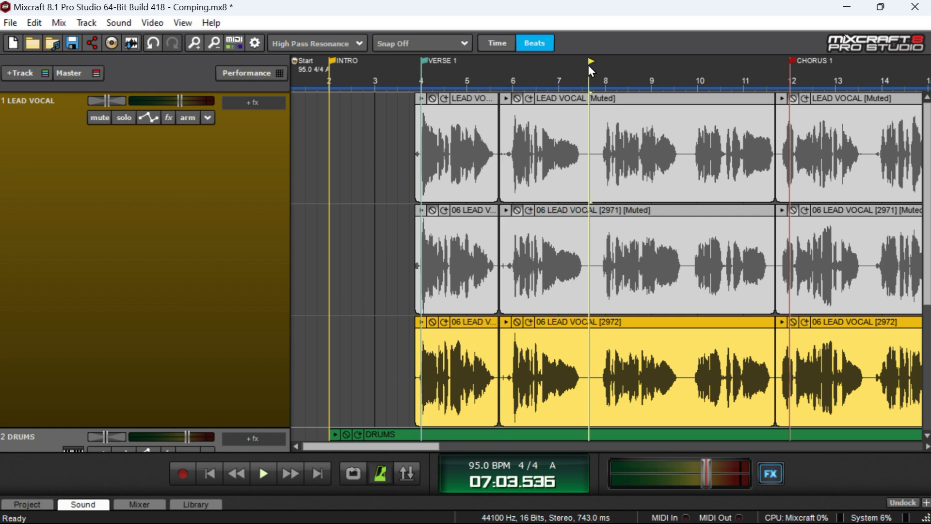
{"action": "key", "text": "ctrl+z"}
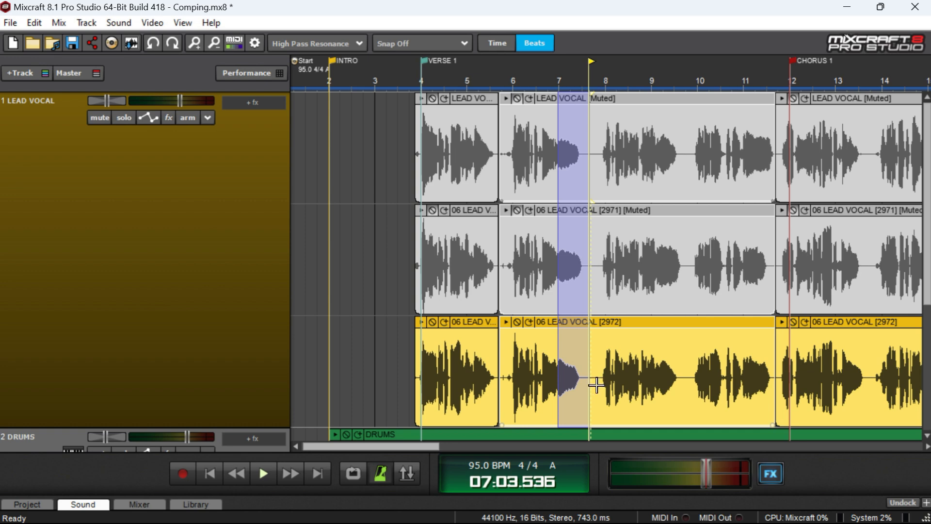
{"action": "key", "text": "ctrl+t"}
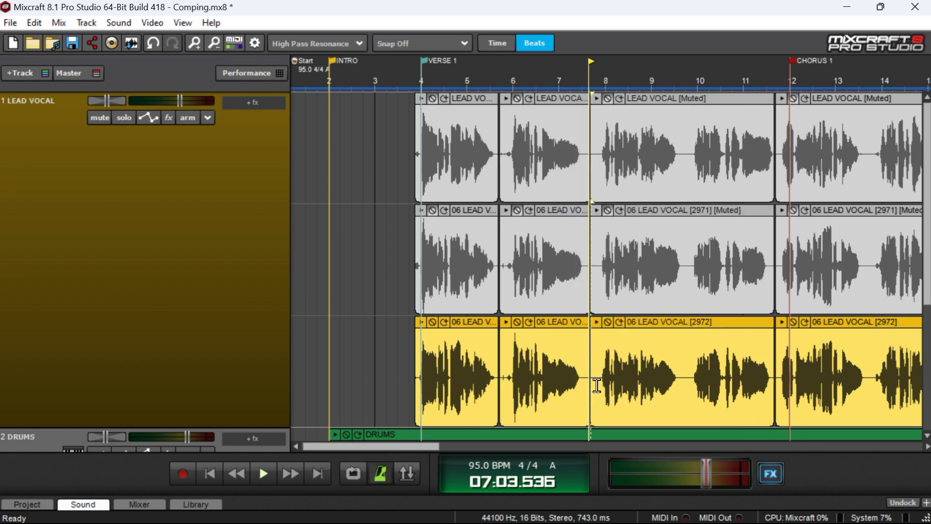
Cut the three vocal takes lane by lane with the scissors tool at about 09:03.8, after the third phrase
{"action": "left_click", "coordinate": [638, 149]}
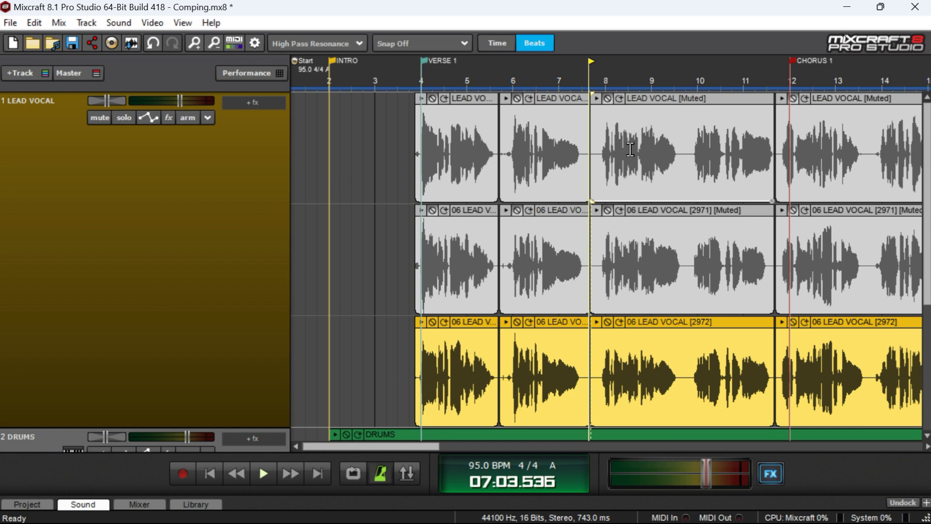
{"action": "key", "text": "ctrl+alt"}
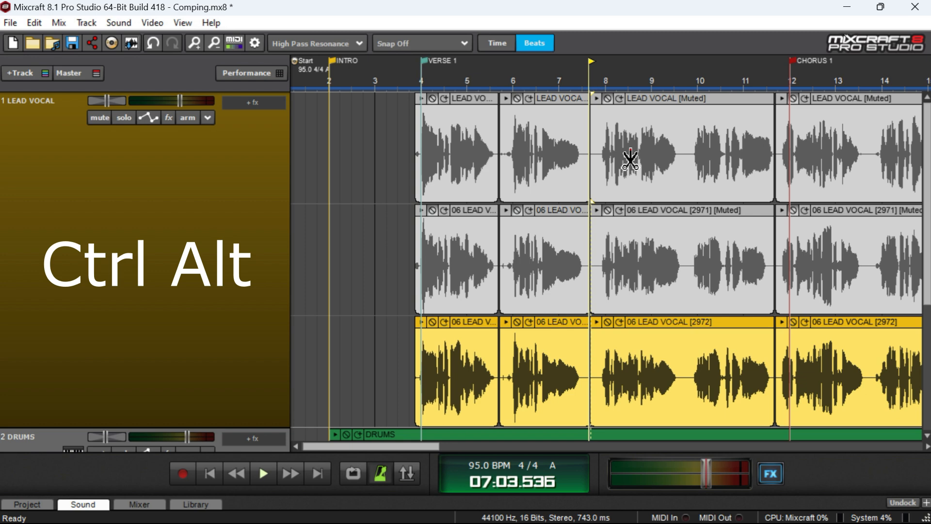
{"action": "left_click", "coordinate": [684, 160], "text": "ctrl+alt"}
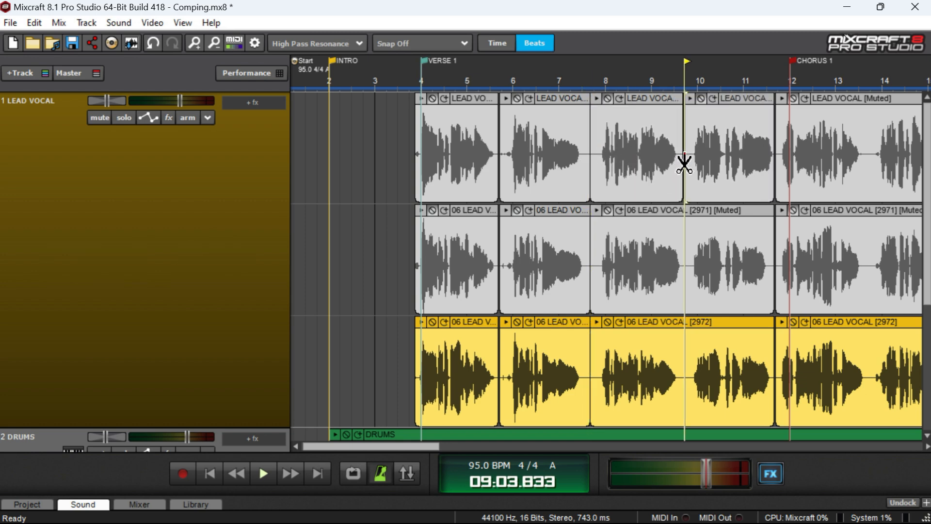
{"action": "left_click", "coordinate": [684, 258], "text": "ctrl+alt"}
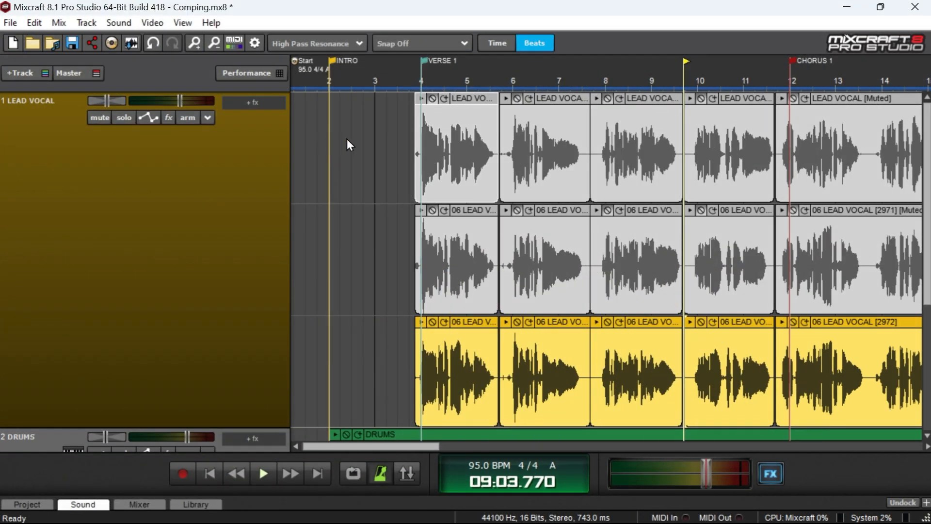
Unmute the first-phrase clips in the upper two LEAD VOCAL lanes
{"action": "left_click", "coordinate": [431, 108]}
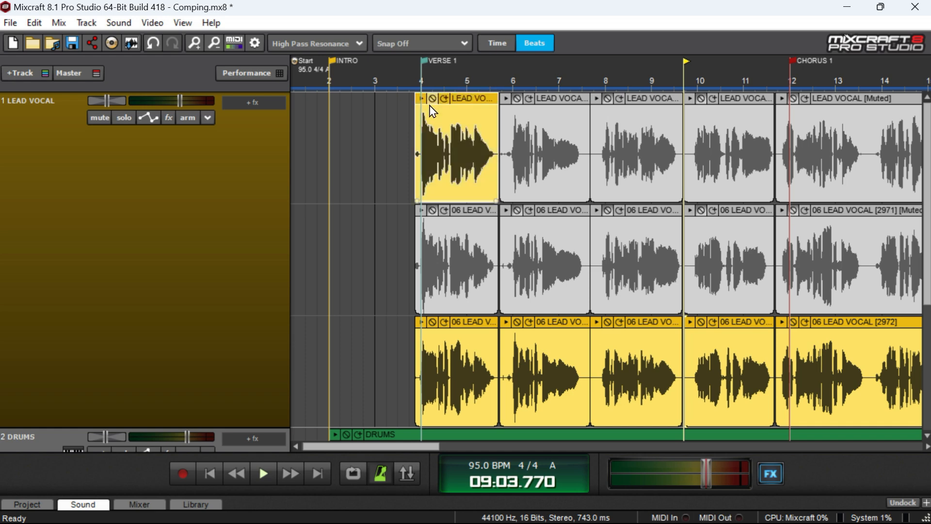
{"action": "left_click", "coordinate": [433, 212]}
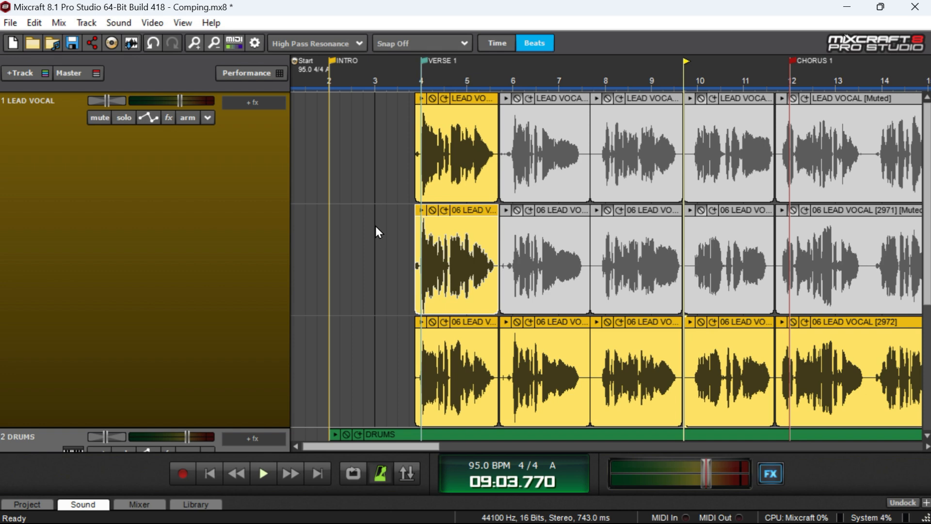
Preview the first-phrase clip of each of the three LEAD VOCAL takes individually to compare them
{"action": "left_click", "coordinate": [420, 100]}
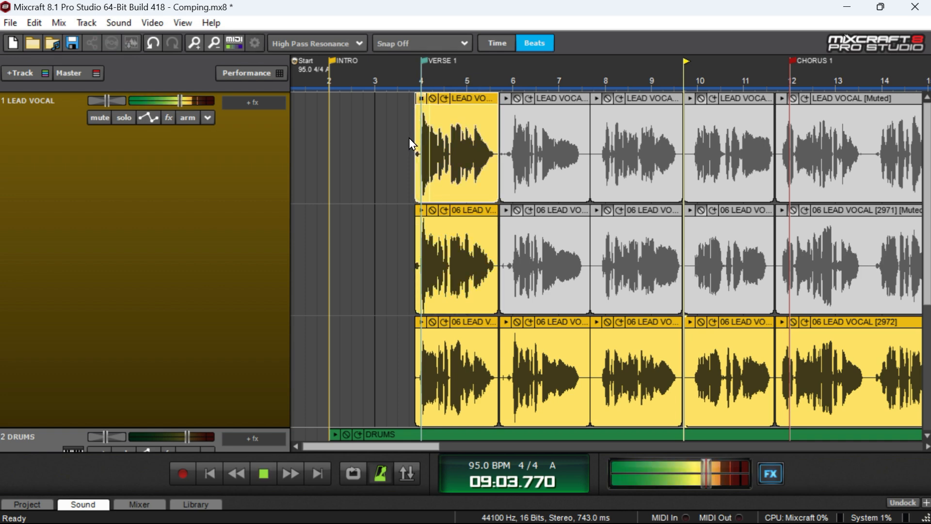
{"action": "left_click", "coordinate": [421, 211]}
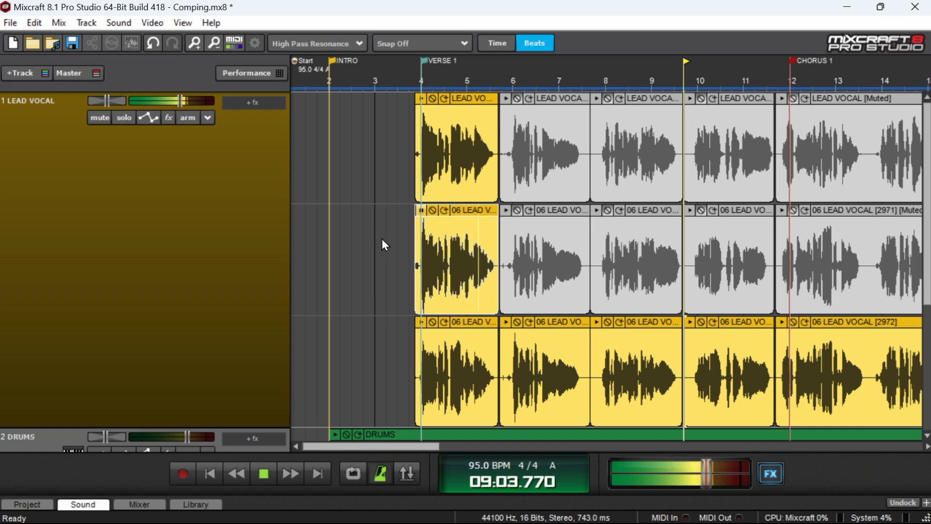
{"action": "left_click", "coordinate": [420, 322]}
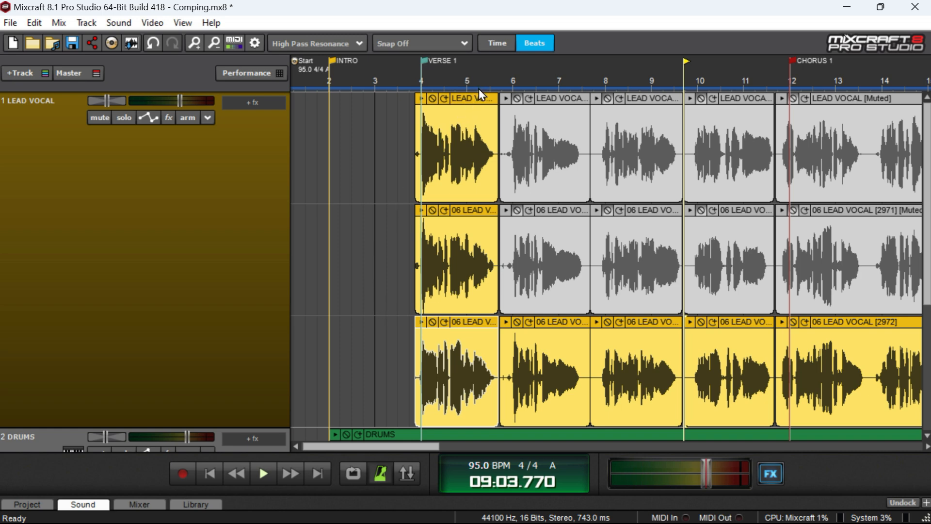
{"action": "left_click", "coordinate": [470, 212]}
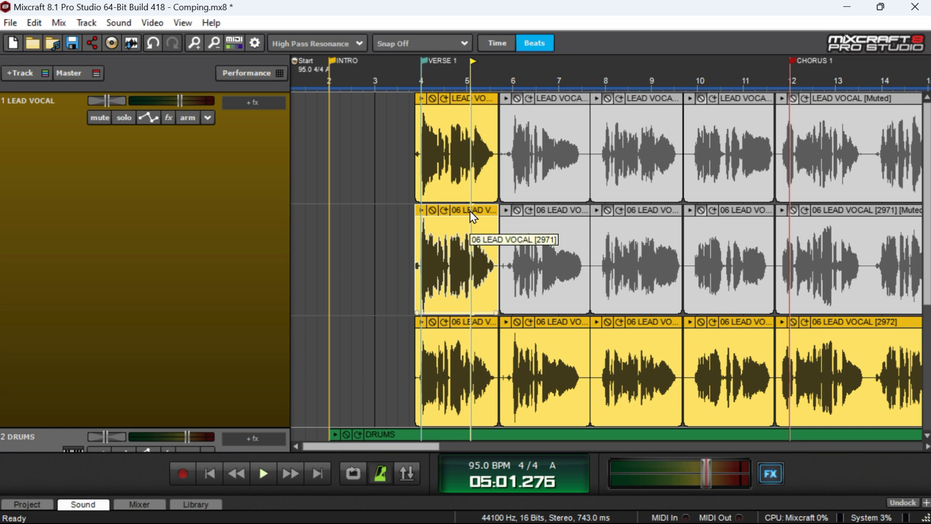
{"action": "left_click", "coordinate": [481, 322]}
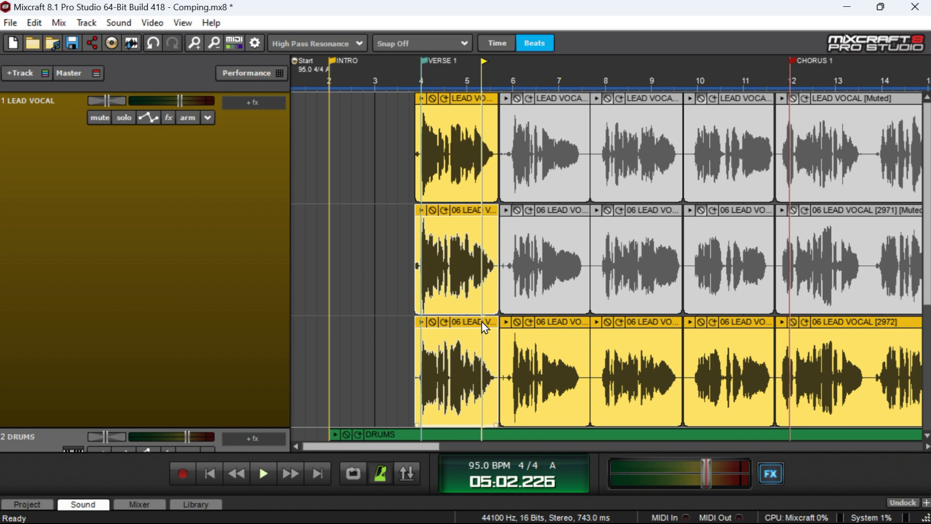
Delete the first-phrase clips in the middle and lower vocal lanes and unmute the second-phrase clips in the upper two lanes
{"action": "key", "text": "Delete"}
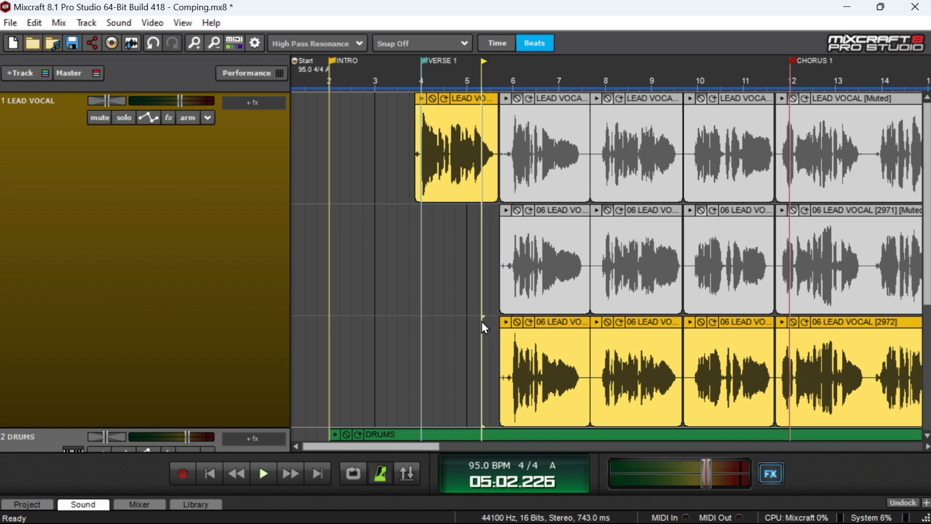
{"action": "left_click", "coordinate": [516, 99]}
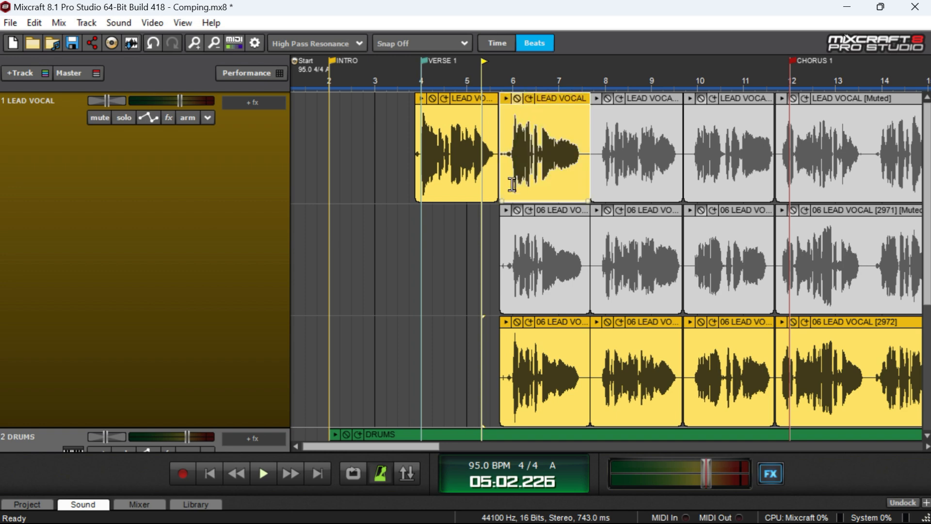
{"action": "left_click", "coordinate": [519, 217]}
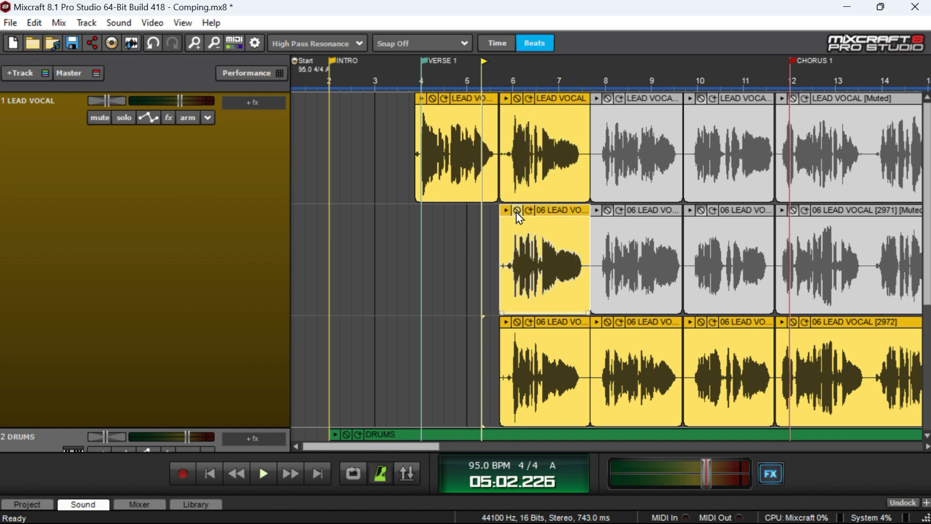
Preview the second-phrase clip of each of the three LEAD VOCAL takes individually to compare them
{"action": "left_click", "coordinate": [506, 99]}
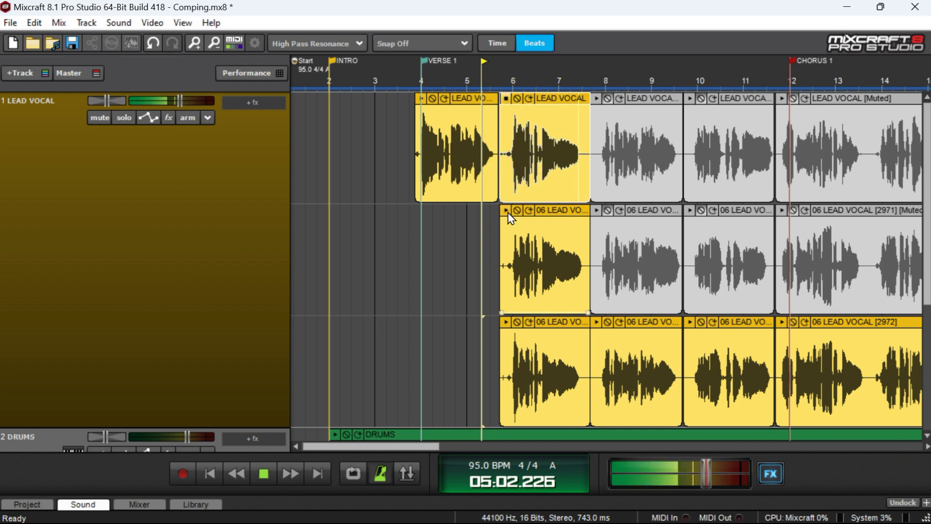
{"action": "left_click", "coordinate": [503, 224]}
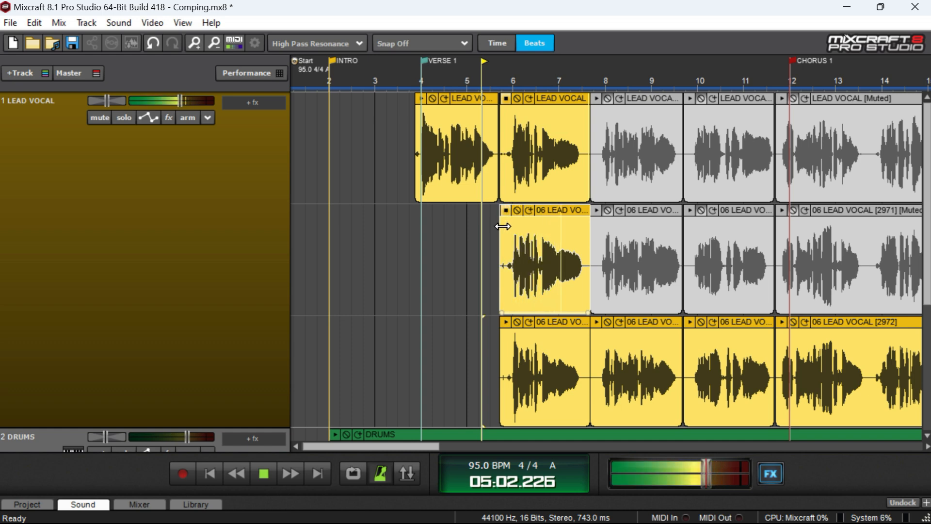
{"action": "left_click", "coordinate": [515, 320]}
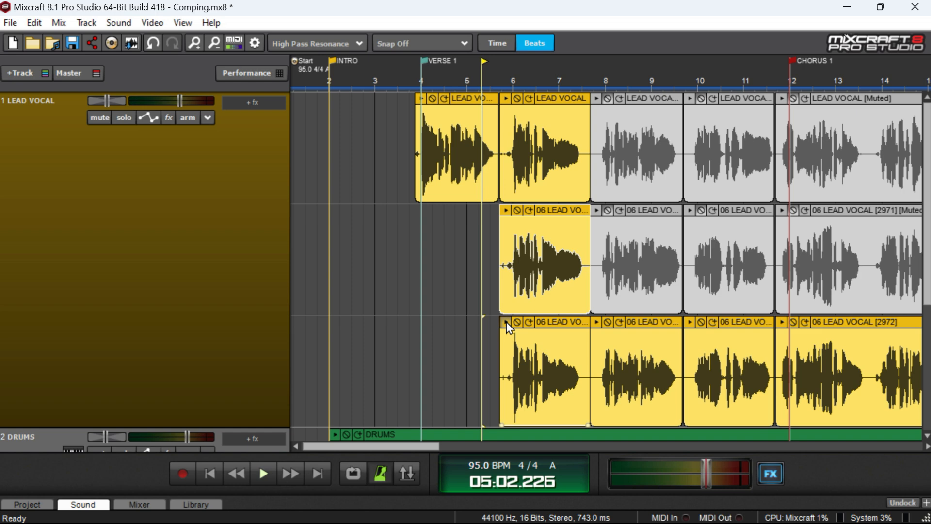
{"action": "left_click", "coordinate": [506, 322]}
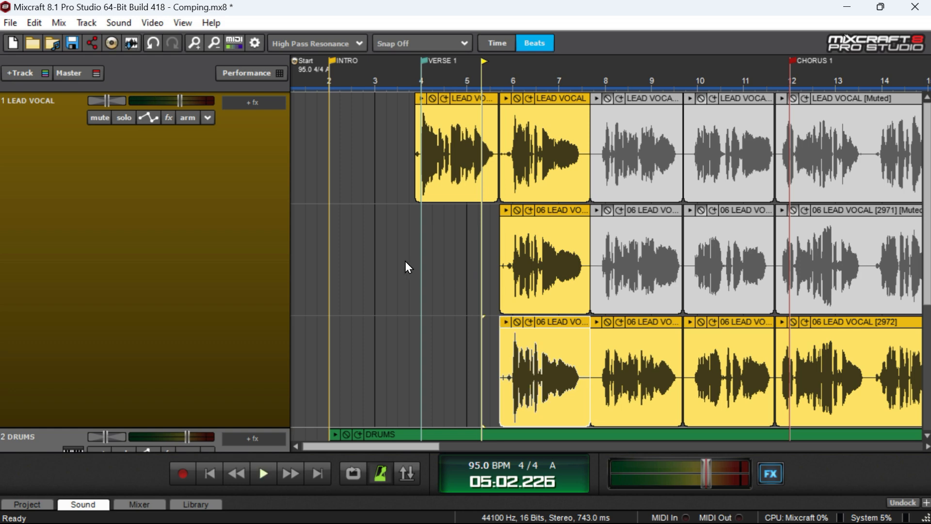
Delete the second-phrase clips in the lower and upper lanes, keeping only the middle take
{"action": "key", "text": "Delete"}
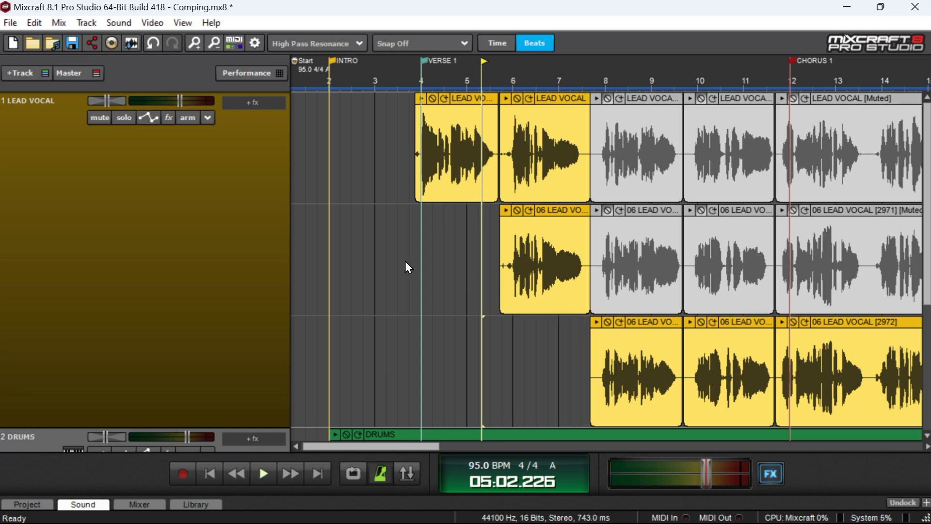
{"action": "left_click", "coordinate": [566, 103]}
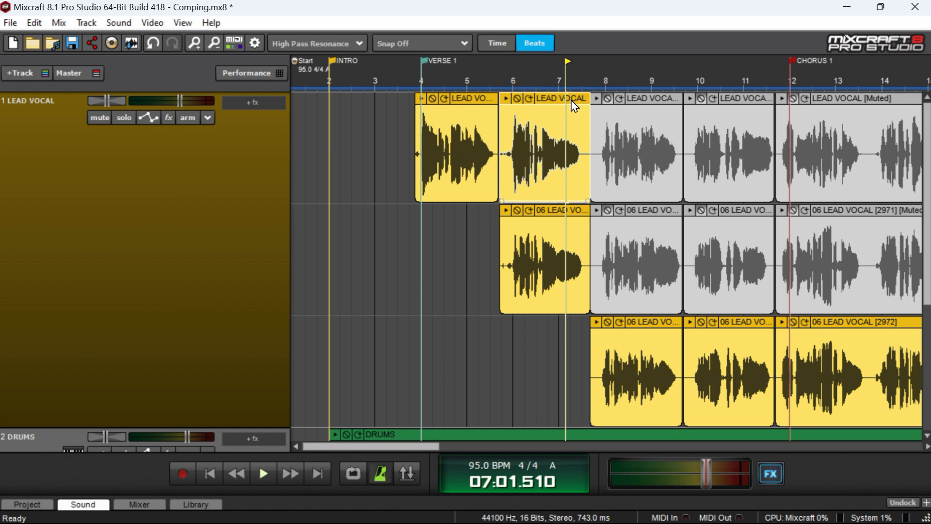
{"action": "key", "text": "Delete"}
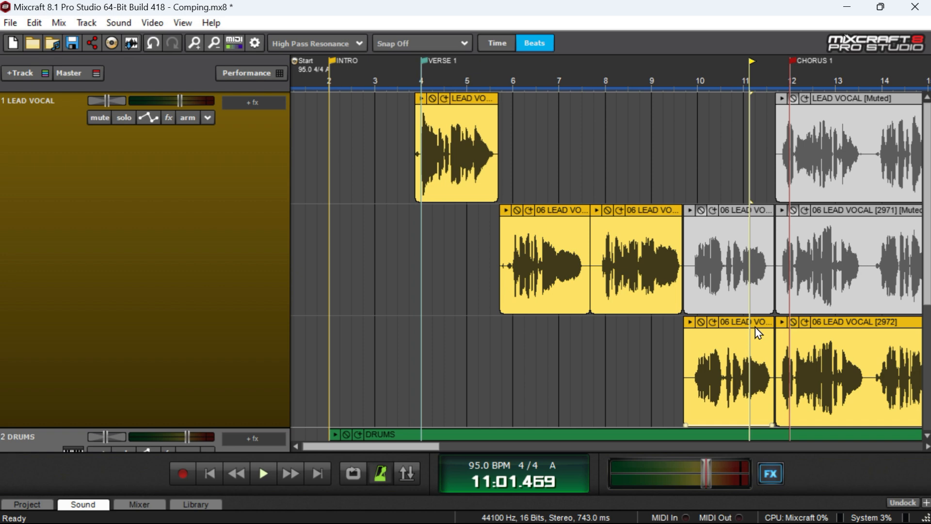
Unmute the fourth-phrase clip in the middle lane and preview it against the lower lane's clip of the same phrase
{"action": "scroll", "coordinate": [745, 330], "scroll_direction": "up", "scroll_amount": 1}
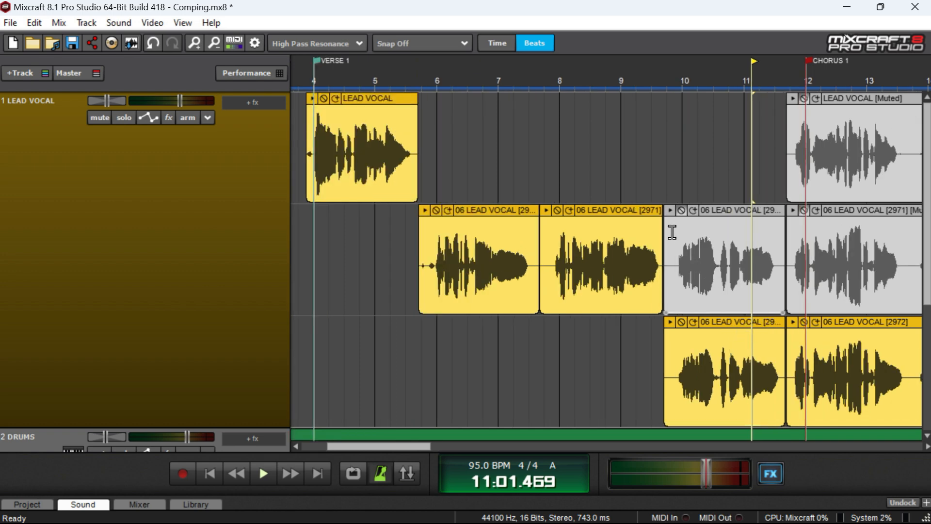
{"action": "left_click", "coordinate": [680, 211]}
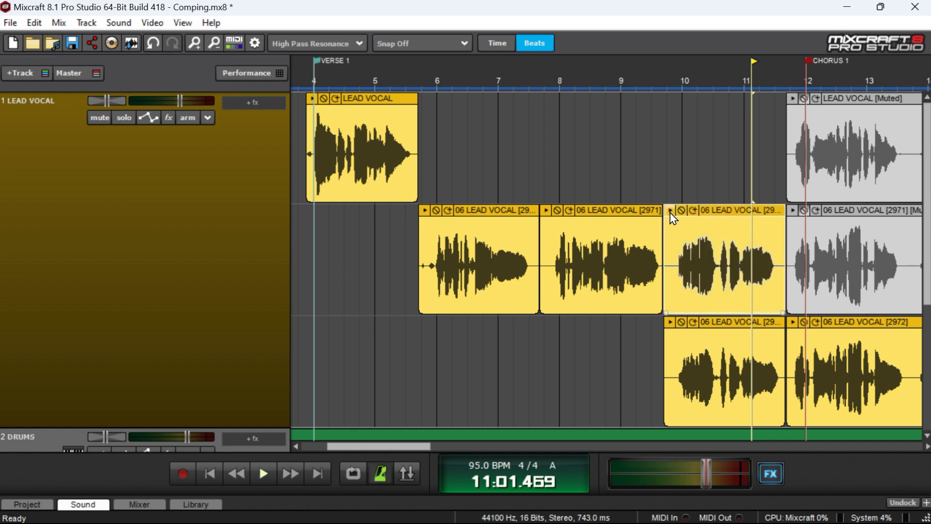
{"action": "left_click", "coordinate": [670, 212]}
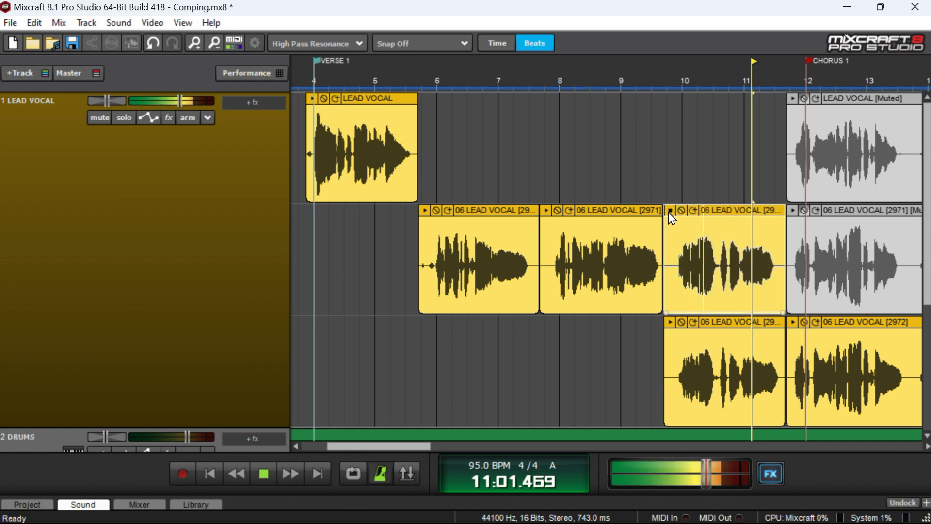
{"action": "left_click", "coordinate": [670, 210]}
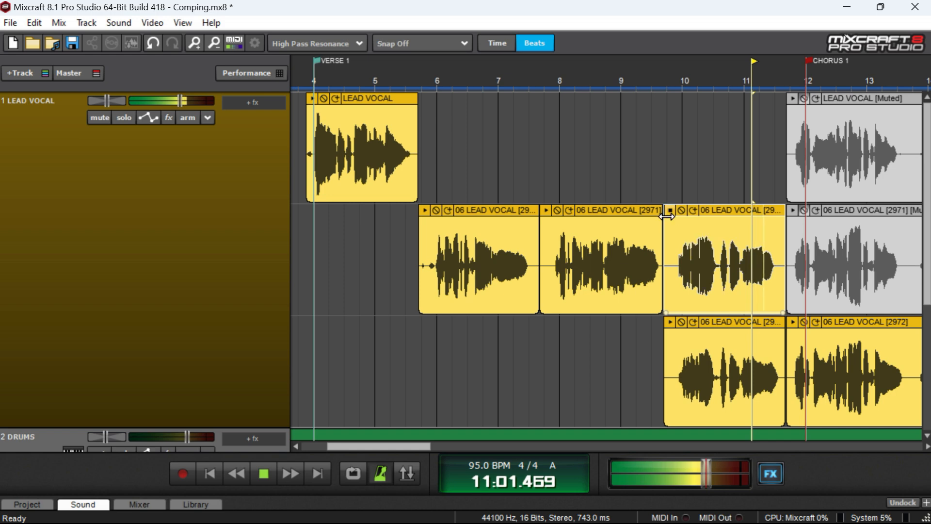
{"action": "left_click", "coordinate": [670, 322]}
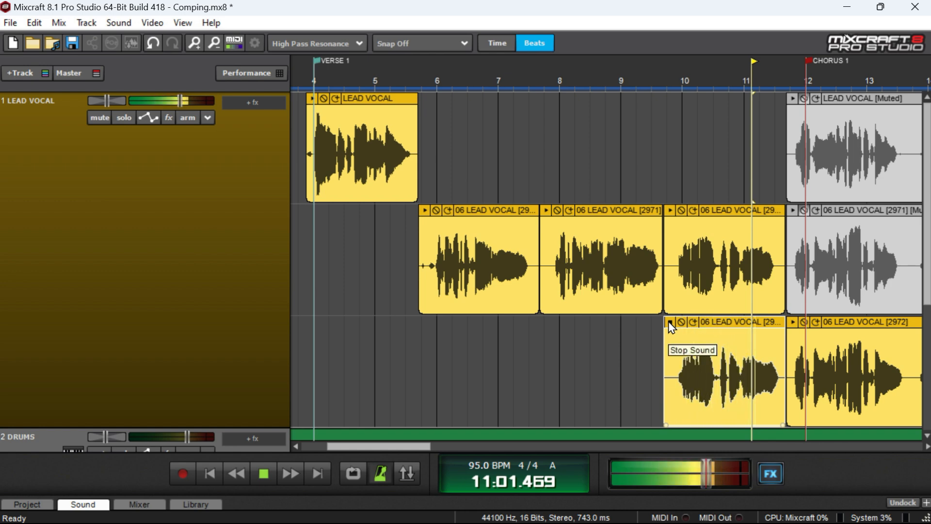
{"action": "left_click", "coordinate": [670, 322]}
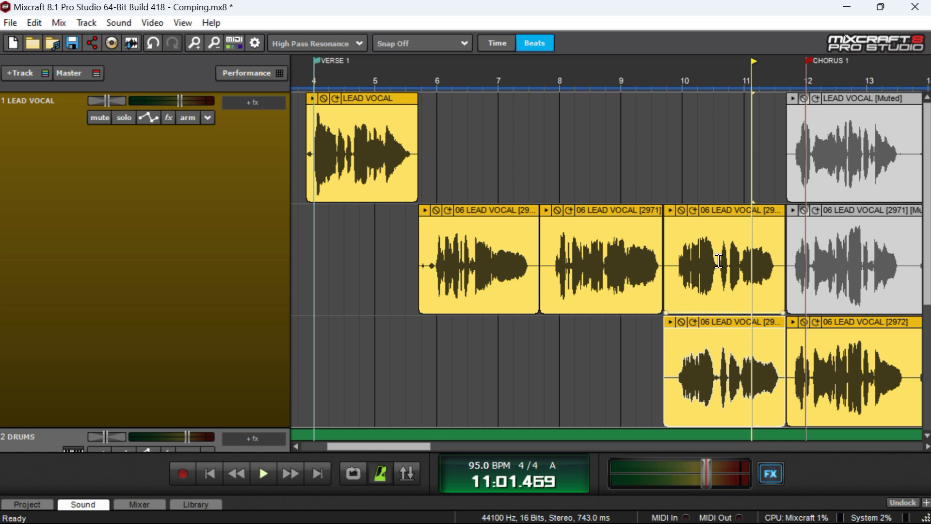
Split the fourth-phrase clips in the middle and lower lanes at 10:03.403, in the gap within the phrase
{"action": "scroll", "coordinate": [718, 262], "scroll_direction": "up", "scroll_amount": 2}
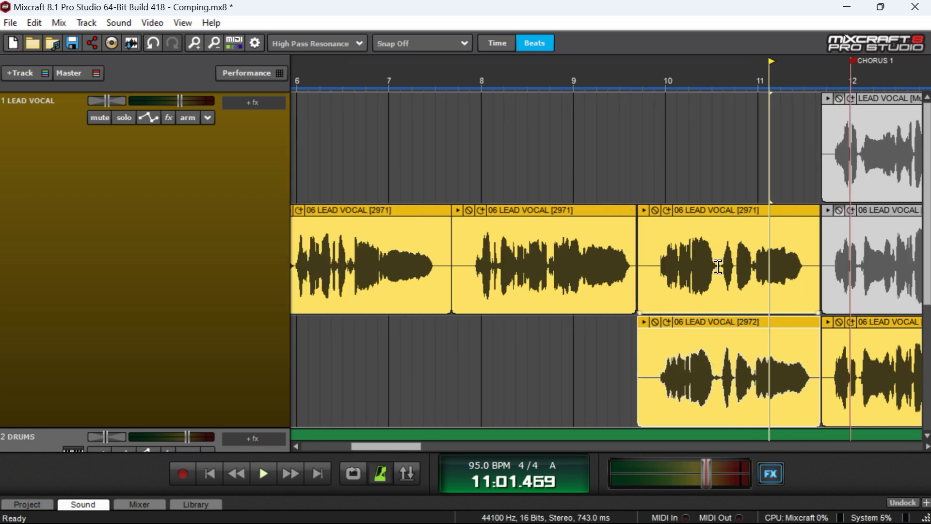
{"action": "scroll", "coordinate": [718, 266], "scroll_direction": "up", "scroll_amount": 1}
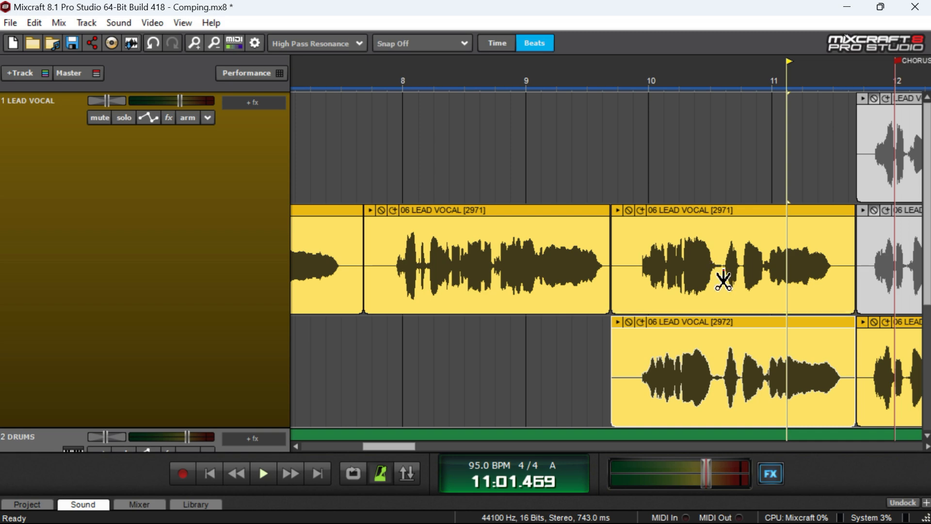
{"action": "left_click", "coordinate": [722, 281]}
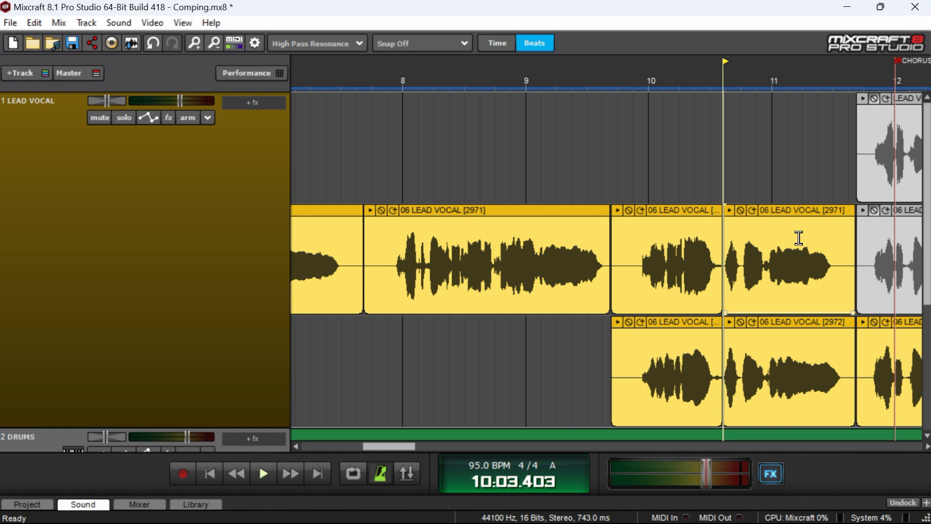
Delete the second part of the fourth phrase from the middle lane and its first part from the lower lane
{"action": "left_click", "coordinate": [799, 221]}
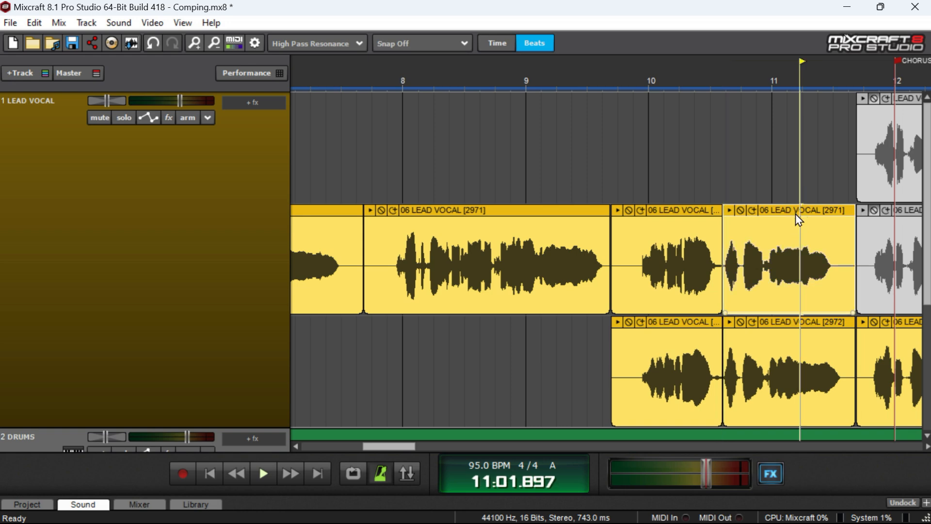
{"action": "key", "text": "Delete"}
{"action": "left_click", "coordinate": [694, 321]}
{"action": "left_click", "coordinate": [694, 321]}
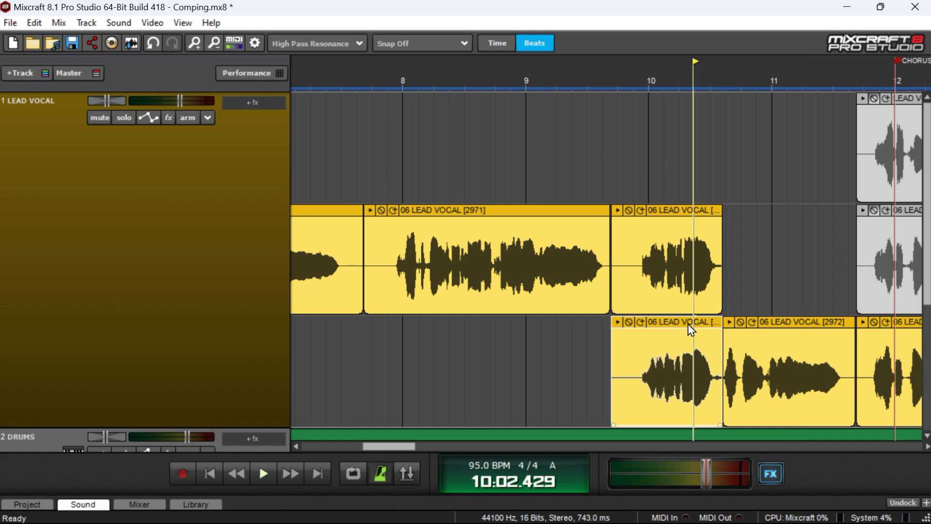
{"action": "key", "text": "Delete"}
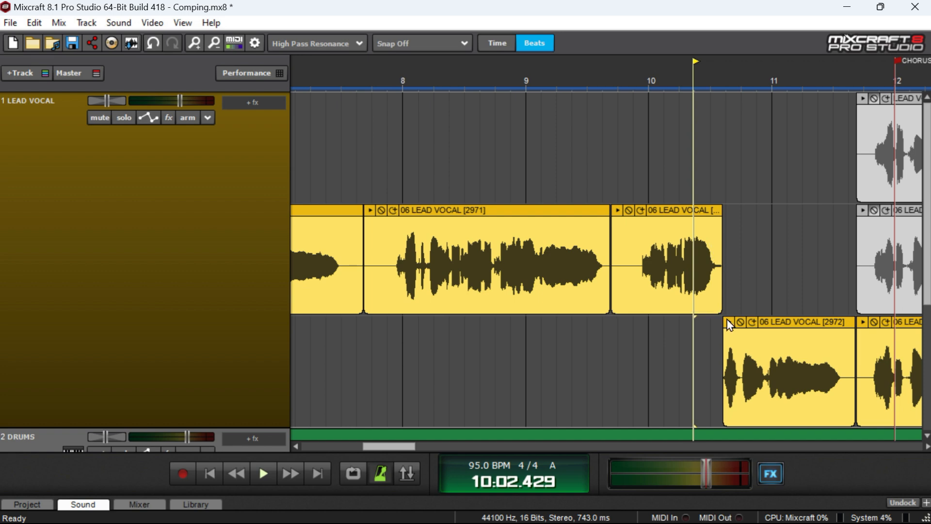
Move the three middle-lane phrase clips and the lower lane's fourth-phrase ending into the top lane, keeping their timeline positions
{"action": "left_click", "coordinate": [830, 361]}
{"action": "left_click", "coordinate": [701, 344]}
{"action": "scroll", "coordinate": [629, 330], "scroll_direction": "down", "scroll_amount": 5}
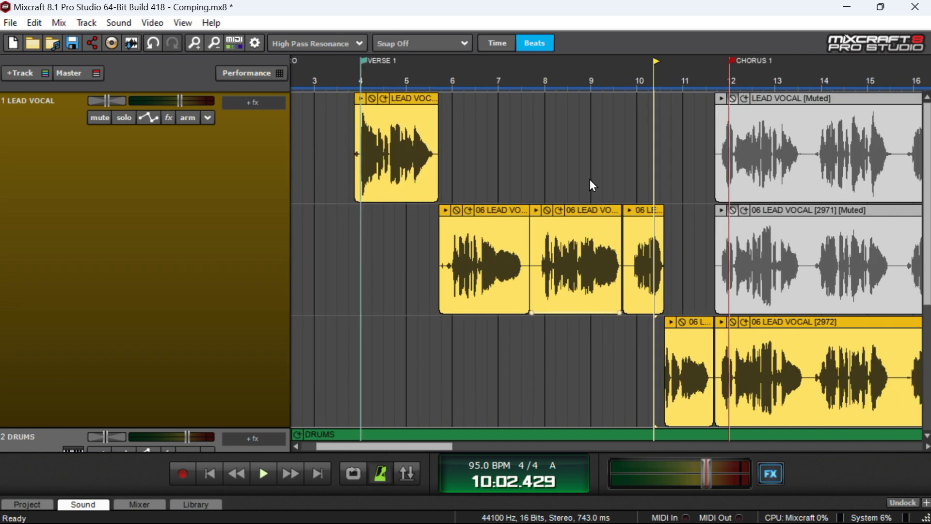
{"action": "left_click_drag", "start_coordinate": [420, 245], "coordinate": [685, 264]}
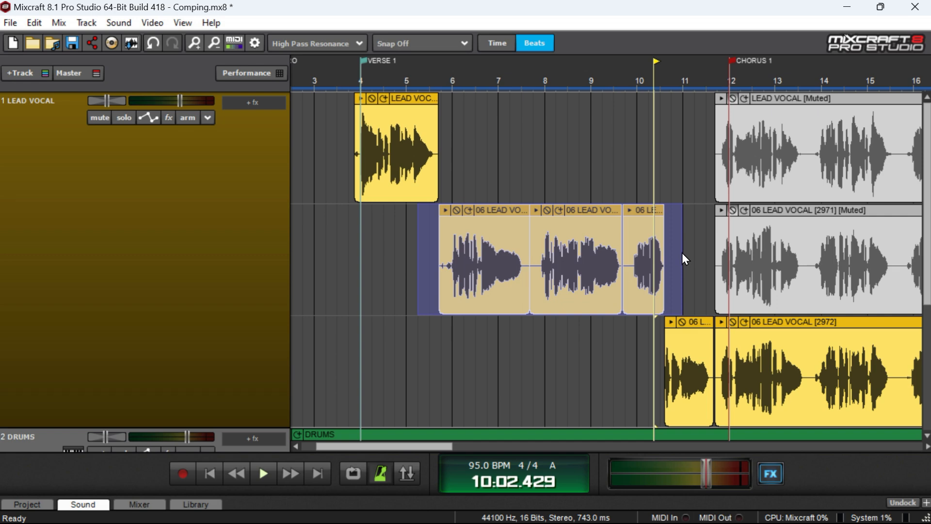
{"action": "left_click_drag", "start_coordinate": [586, 209], "coordinate": [594, 107]}
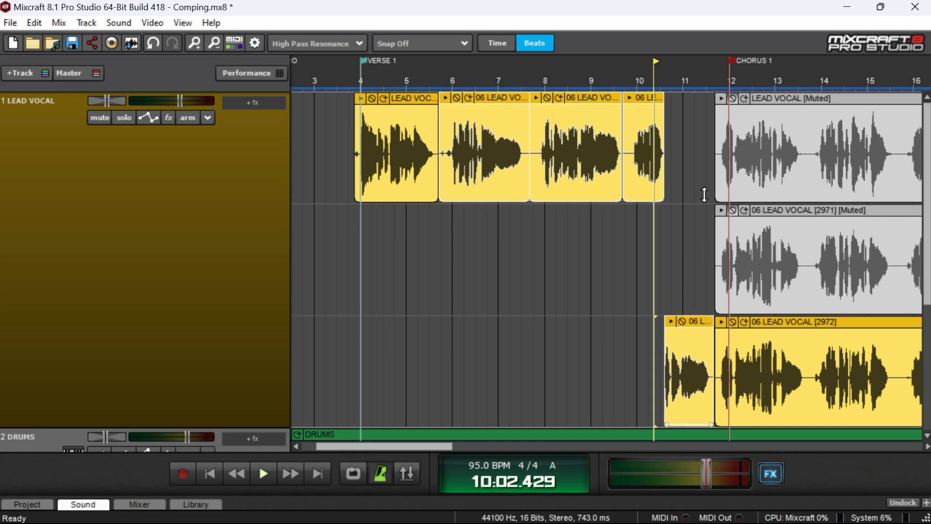
{"action": "left_click_drag", "start_coordinate": [698, 321], "coordinate": [699, 104]}
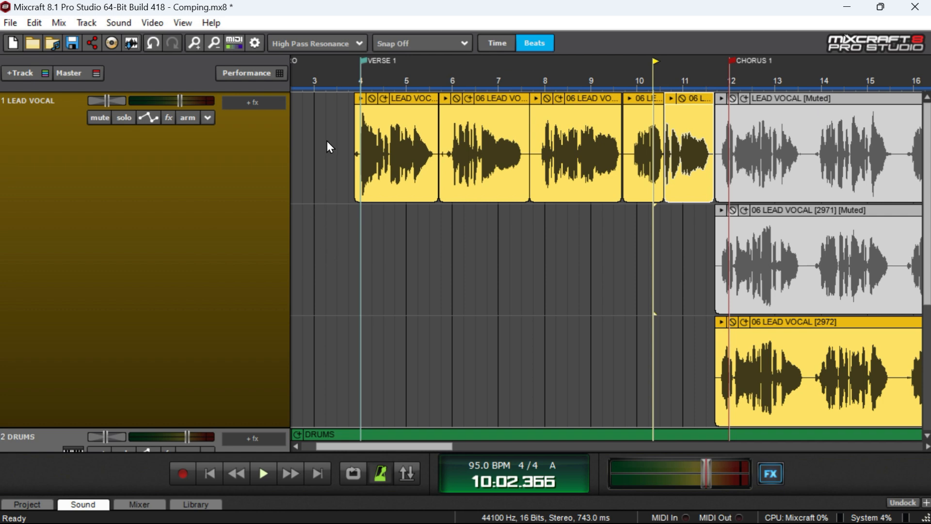
Merge the five verse clips in the top LEAD VOCAL lane into one clip
{"action": "left_click_drag", "start_coordinate": [327, 141], "coordinate": [709, 162]}
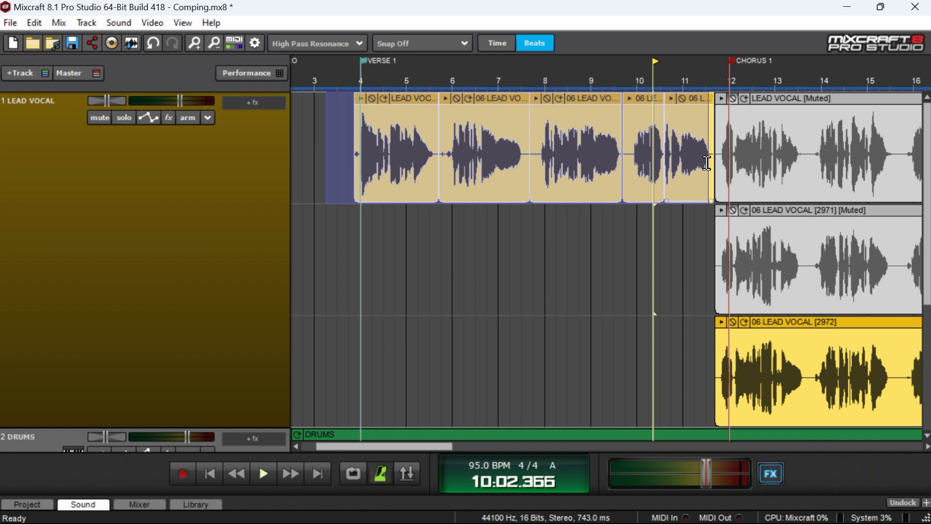
{"action": "key", "text": "ctrl+w"}
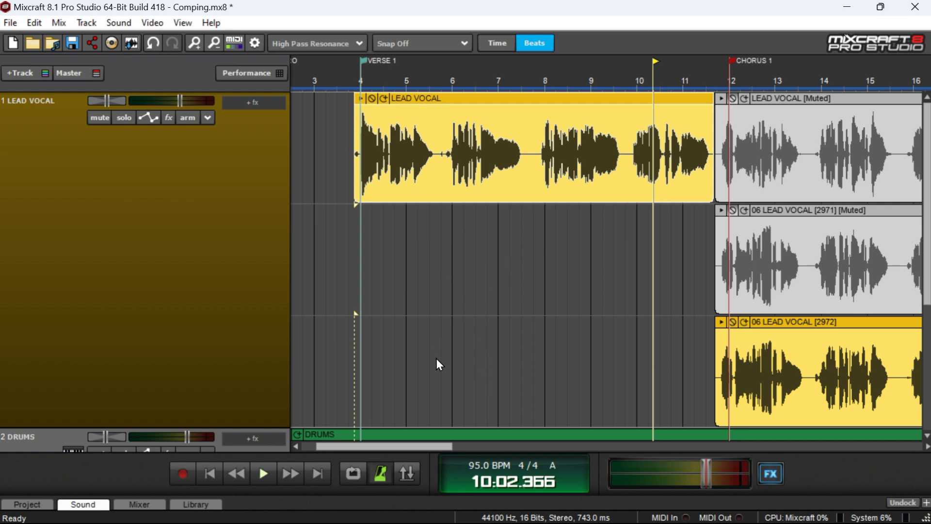
{"action": "key", "text": "alt+k"}
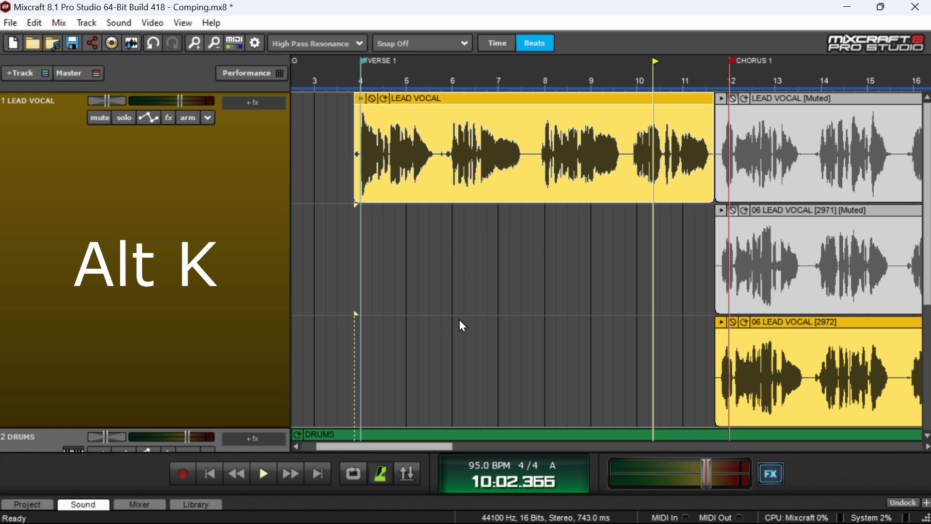